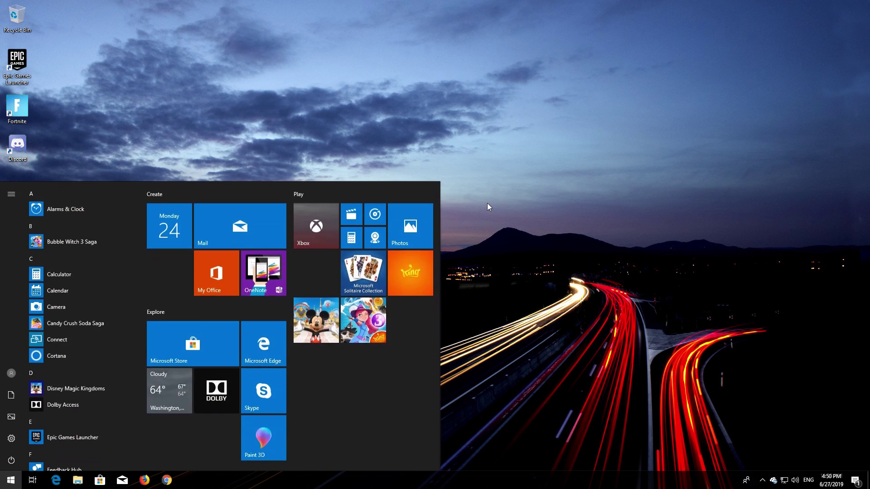
type("control")
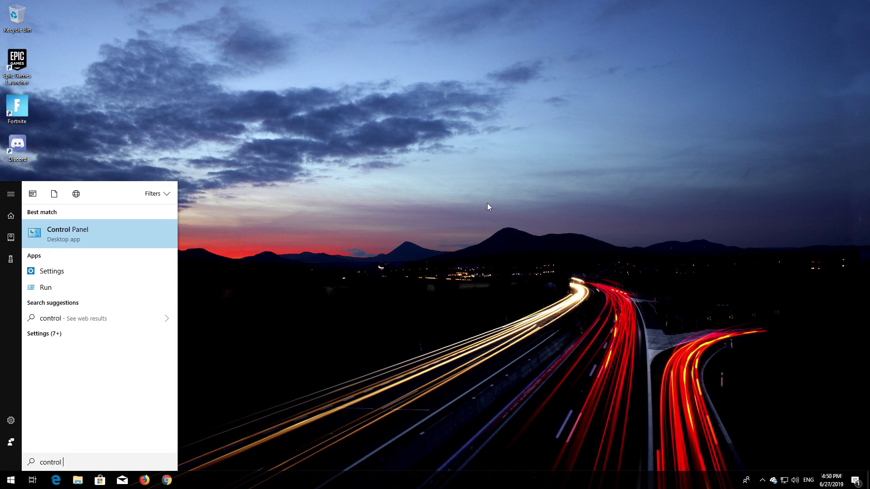
type(" panel")
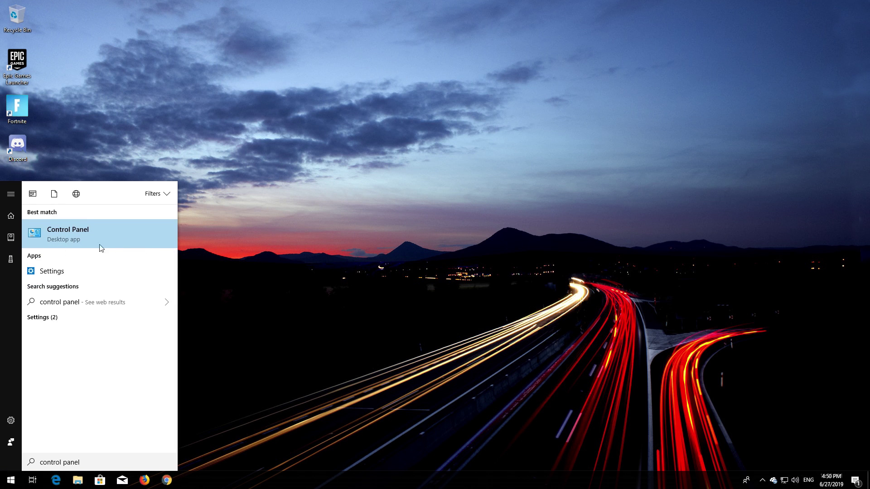
Open Control Panel's Network Connections via Network and Sharing Center's Change adapter settings.
left_click(58, 247)
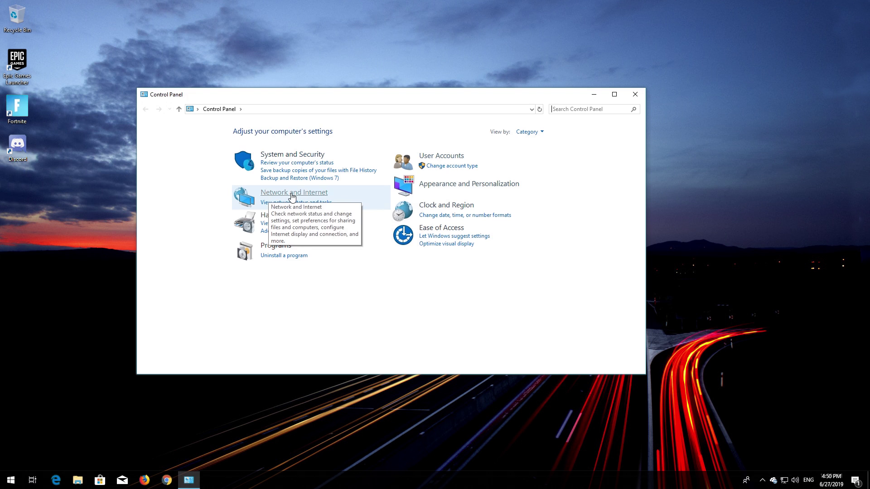
left_click(293, 196)
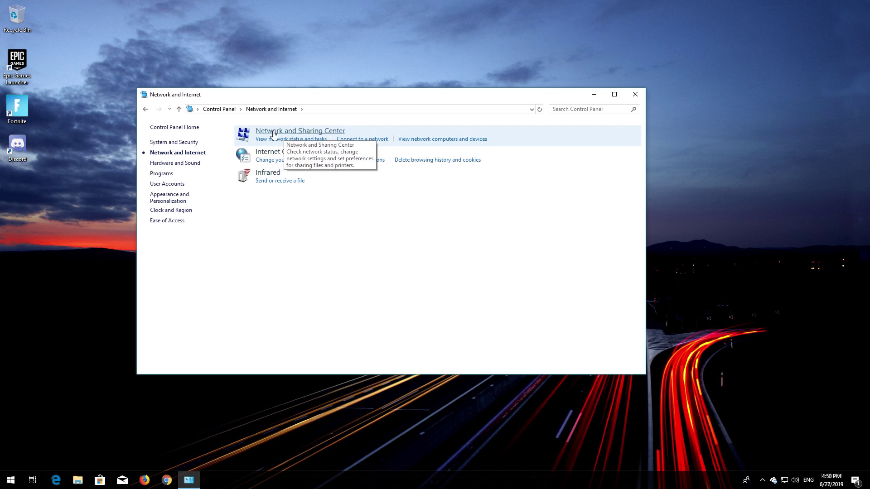
left_click(313, 133)
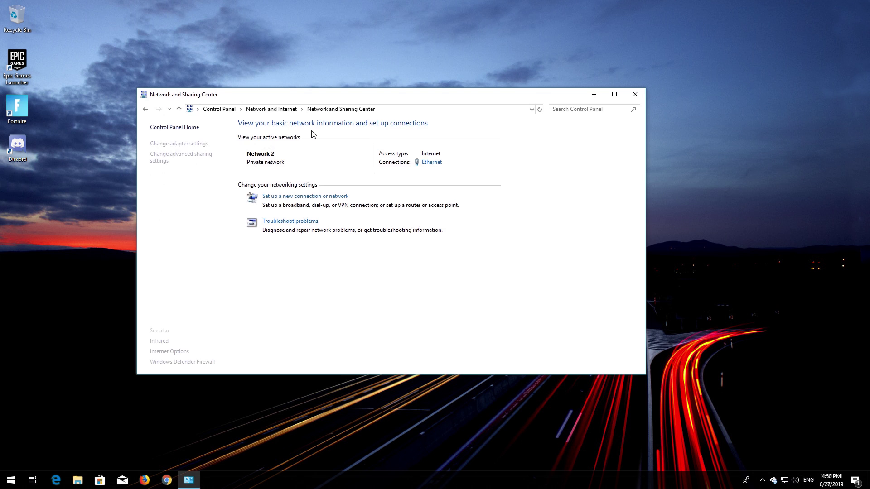
left_click(172, 146)
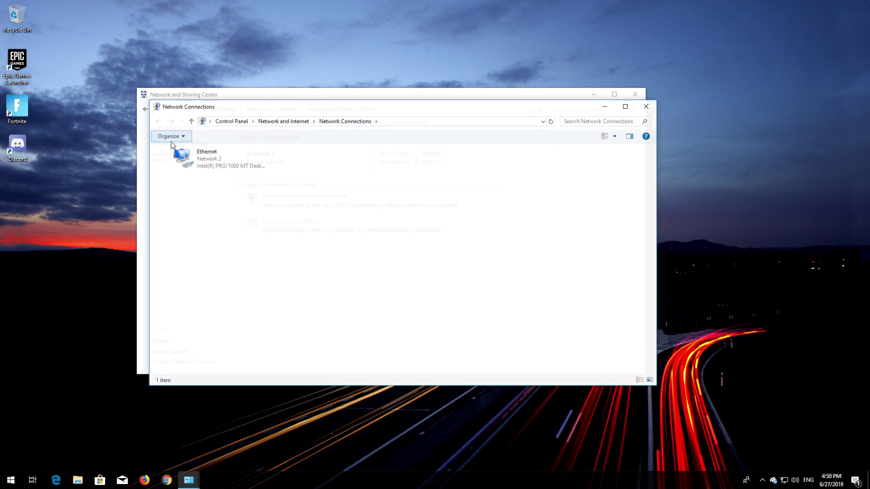
Open the Ethernet adapter's Properties and select Internet Protocol Version 4 (TCP/IPv4).
right_click(214, 160)
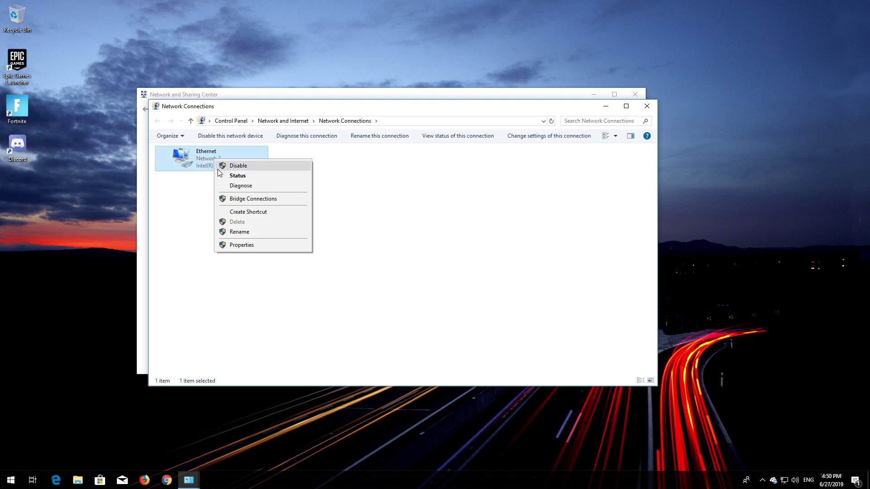
left_click(247, 244)
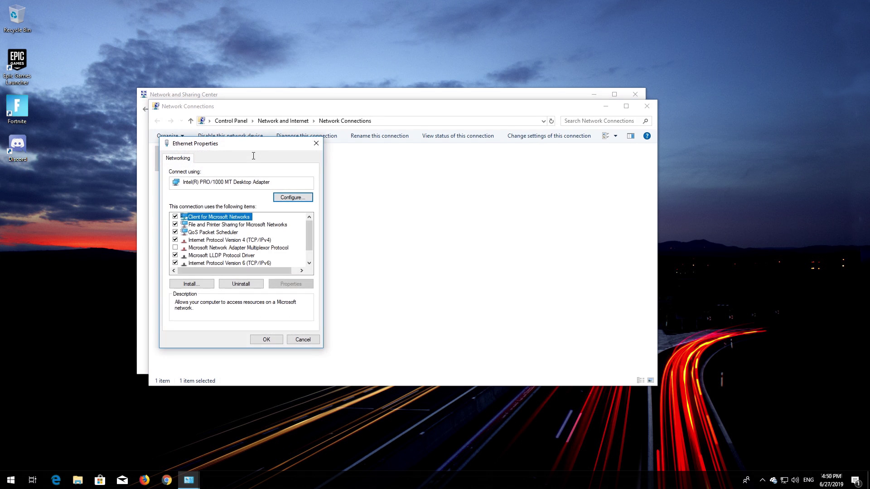
left_click_drag(251, 148, 417, 153)
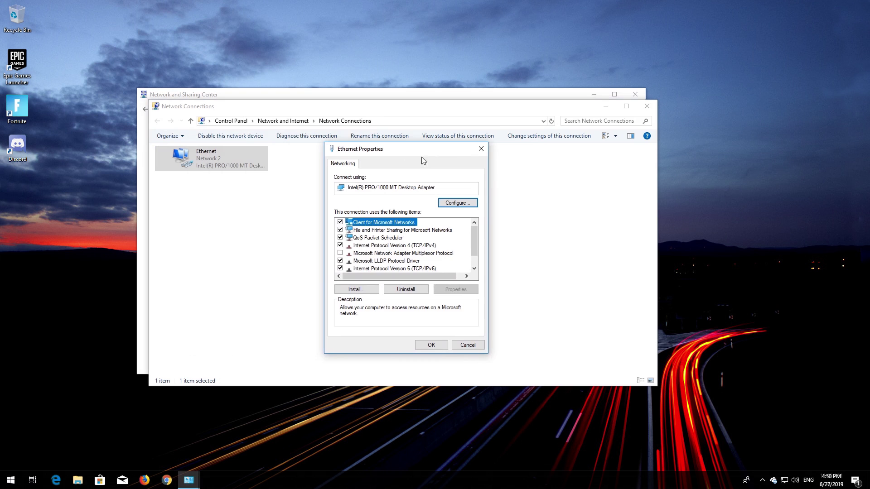
left_click(401, 246)
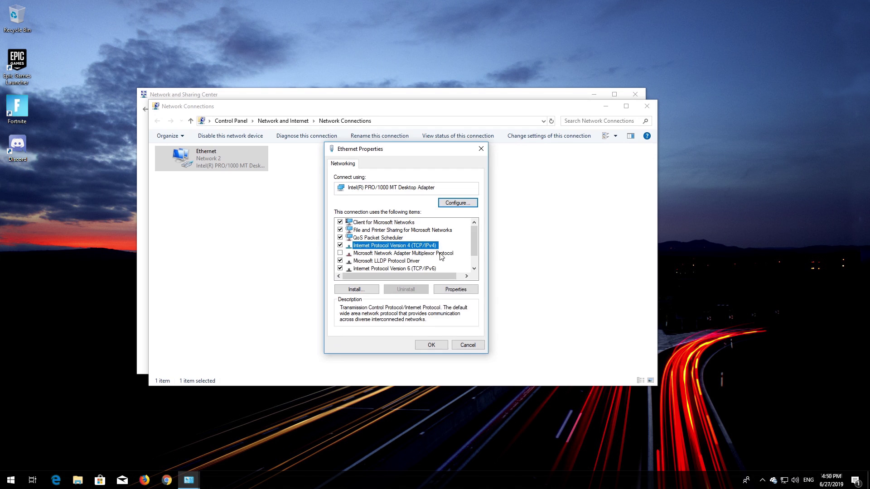
Enter custom IPv4 DNS servers 1.1.1.1 and 1.0.0.1, confirm, and close Ethernet Properties.
left_click(463, 294)
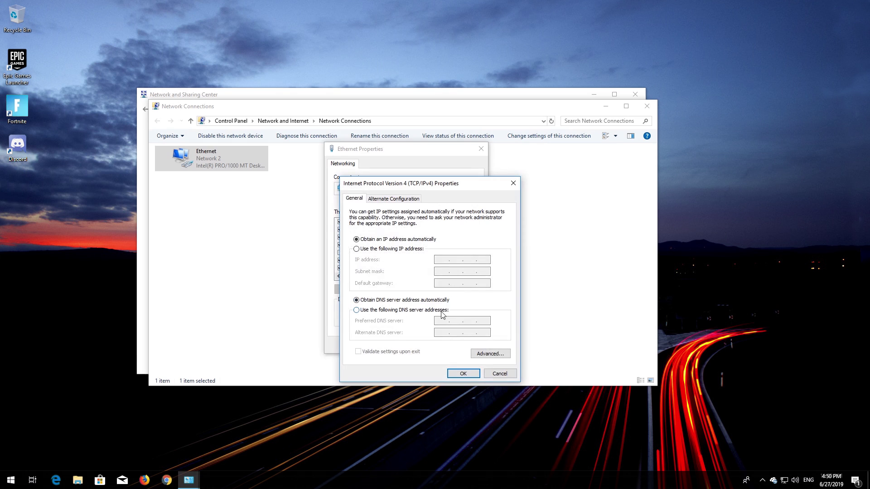
left_click(355, 310)
type("1.1.1.1")
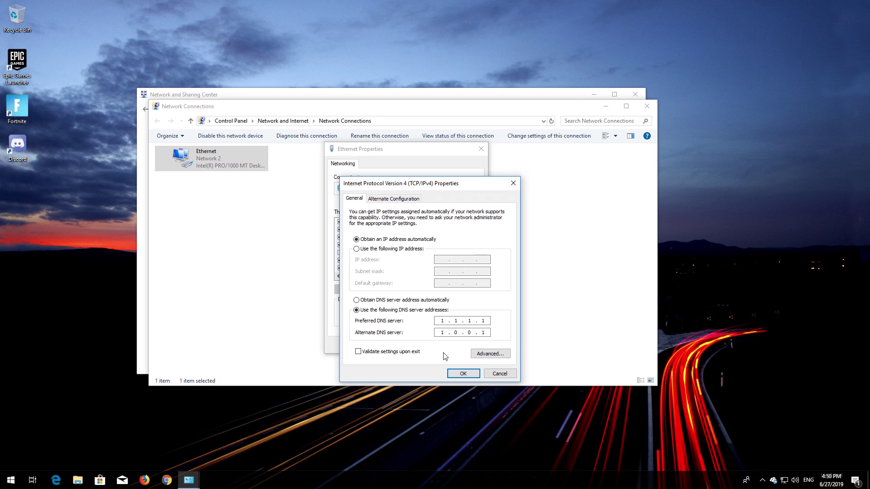
left_click(459, 374)
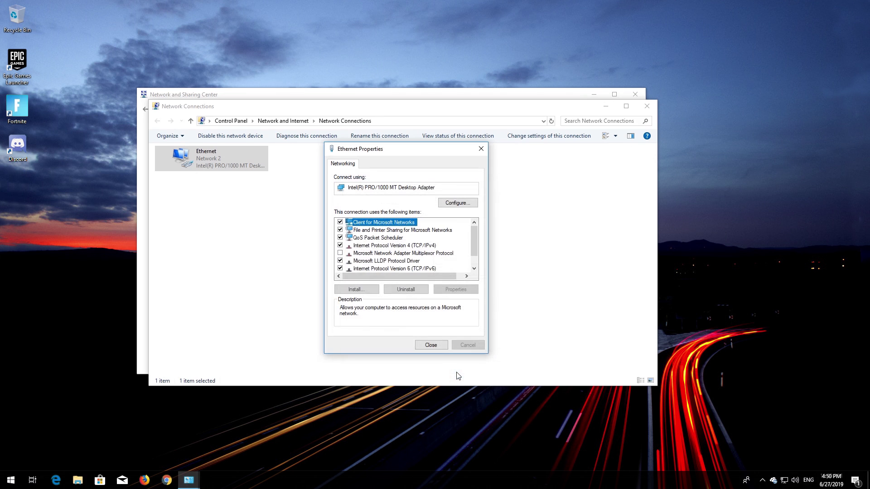
left_click(437, 346)
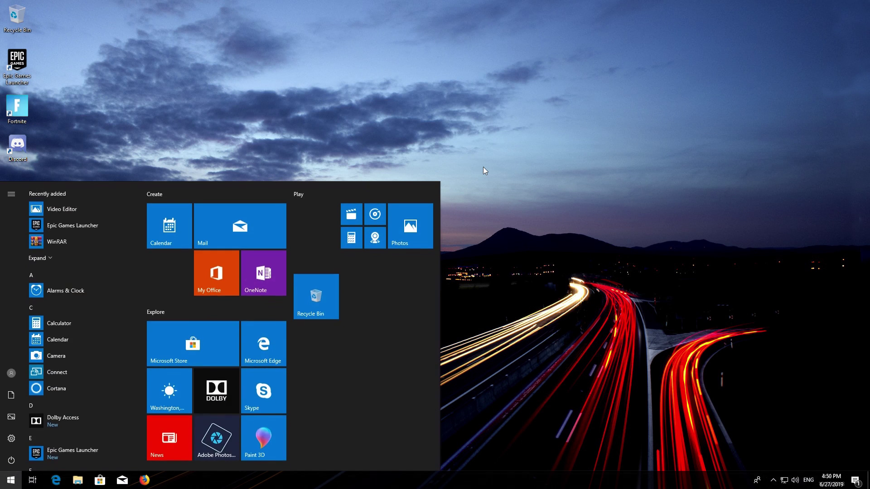
type("cmd")
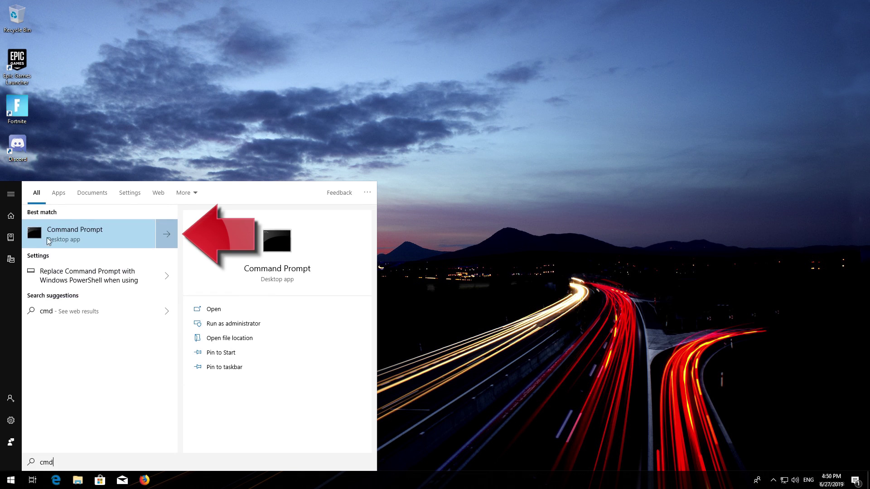
Run Command Prompt as administrator from the Start menu search for cmd.
right_click(94, 234)
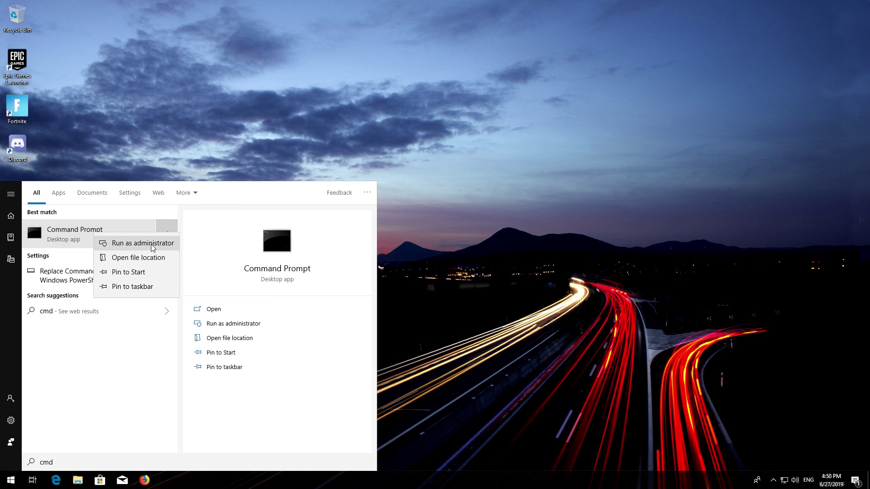
left_click(151, 245)
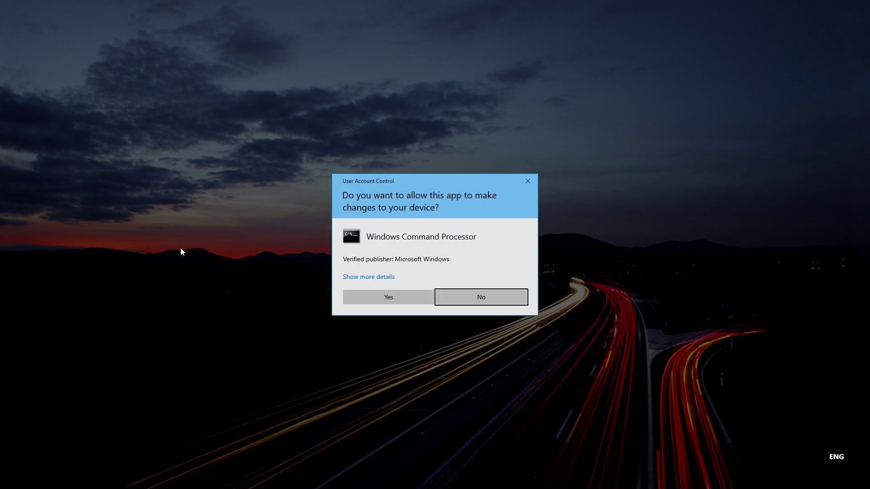
Approve the UAC prompt and reposition the administrator Command Prompt window.
left_click(401, 290)
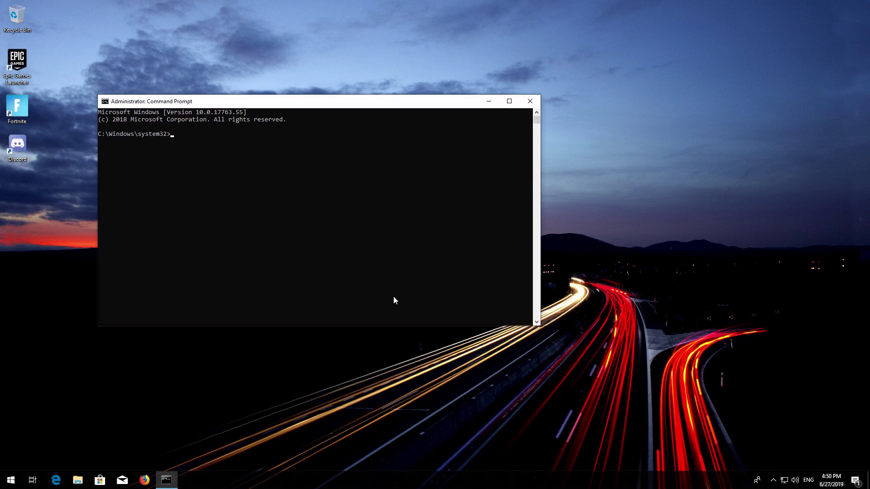
left_click_drag(311, 105, 443, 121)
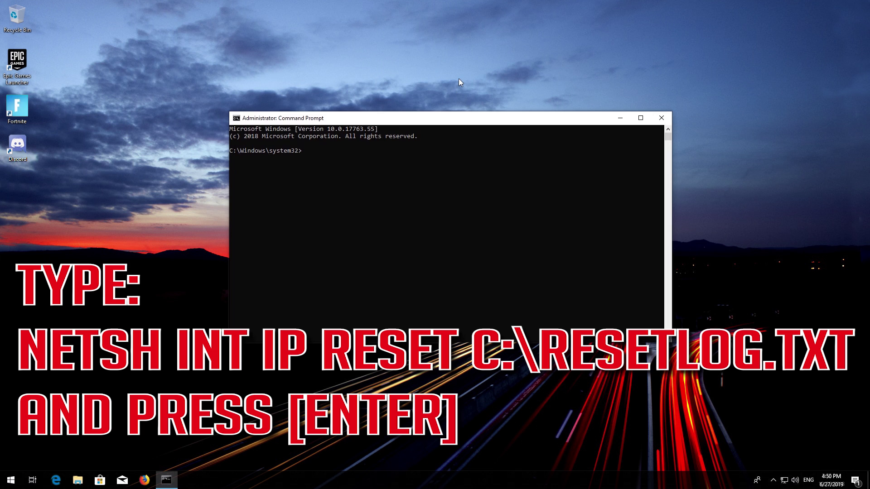
type("netsh int ip ")
type("reset")
type(" C:\\")
type("resetl")
type("og.tx")
type("t")
Run netsh int ip reset C:\resetlog.txt, then netsh winsock reset.
key("Return")
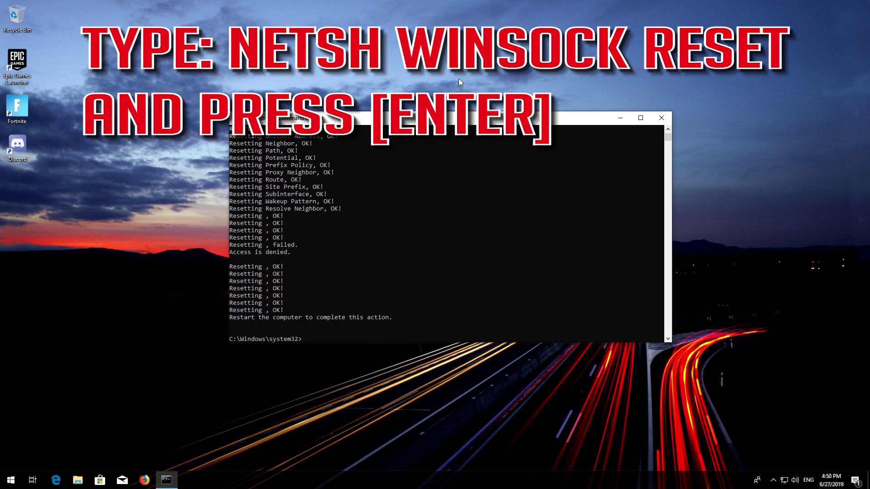
type("netsh w")
type("insock r")
type("eset")
key("Return")
type("ipcon")
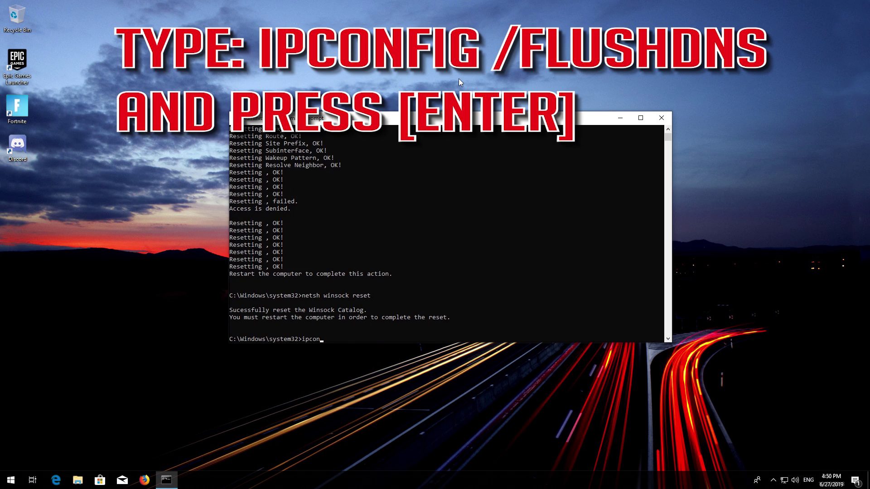
type("fi")
type("g")
type(" /flush")
type("dns")
Run ipconfig /flushdns, then exit the administrator Command Prompt.
key("Return")
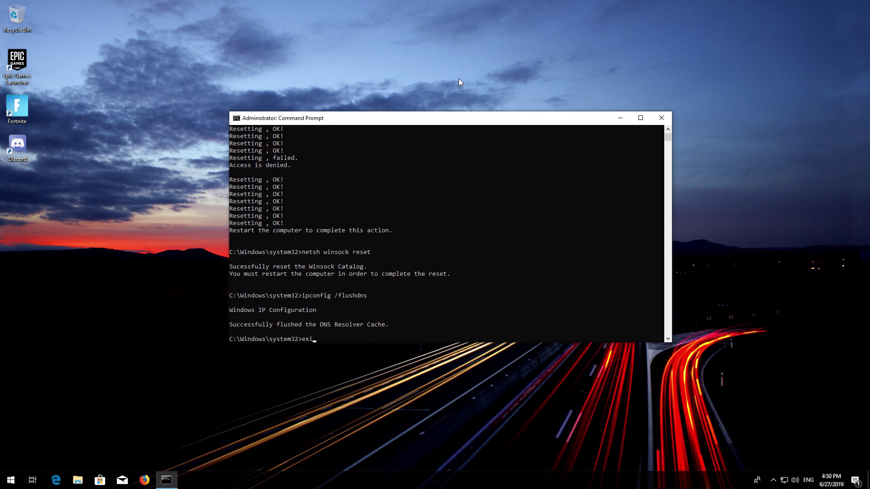
type("t")
key("Return")
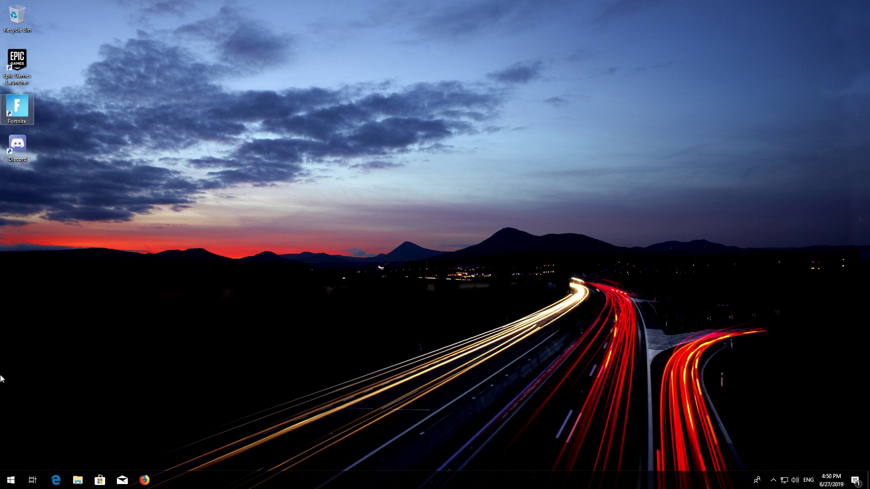
Choose Restart under the Start menu's Power button to reboot the PC.
left_click(10, 480)
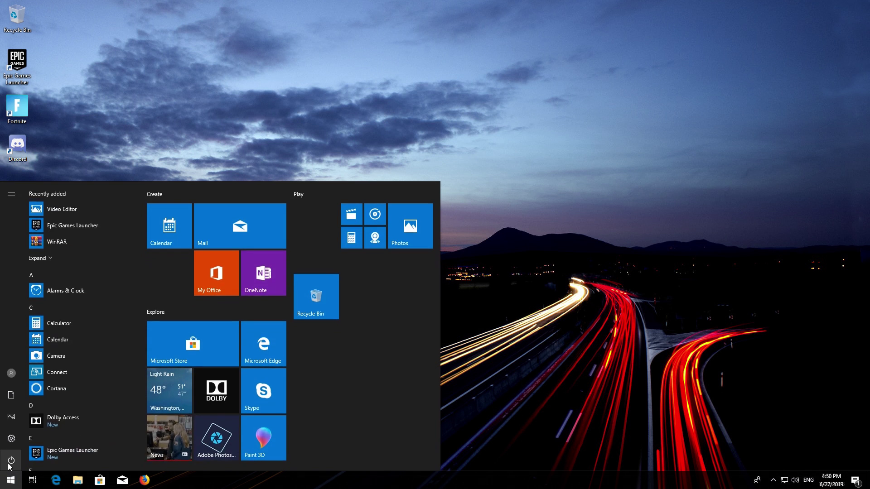
left_click(11, 462)
left_click(14, 435)
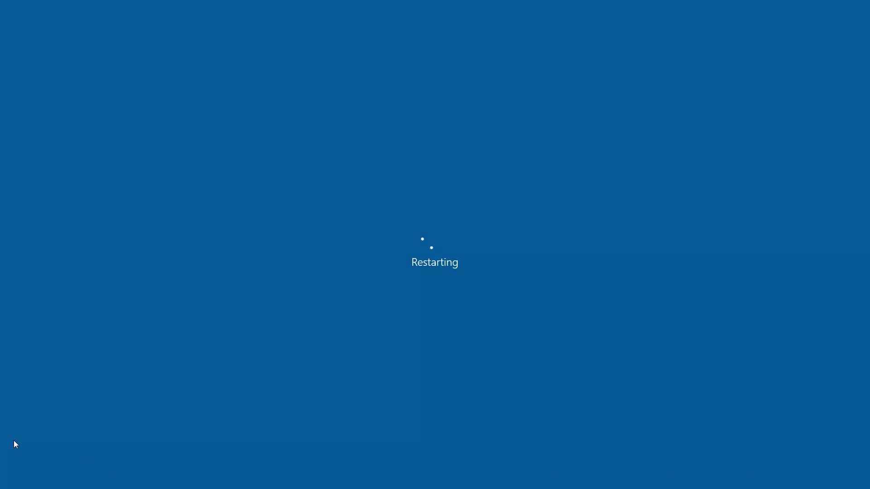